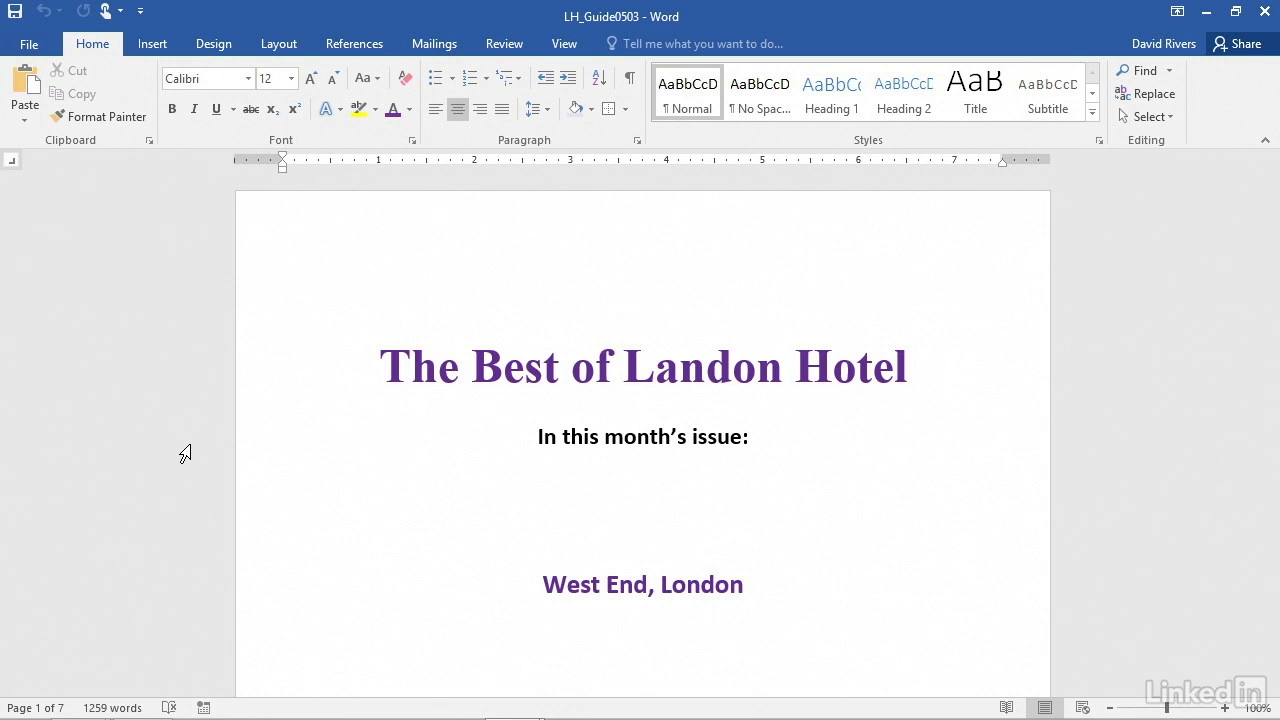
Review the headers, footers and city articles throughout the hotel guide, from the cover page to the San Francisco article
{"action": "scroll", "coordinate": [419, 582], "scroll_direction": "down", "scroll_amount": 10}
{"action": "scroll", "coordinate": [419, 582], "scroll_direction": "down", "scroll_amount": 4}
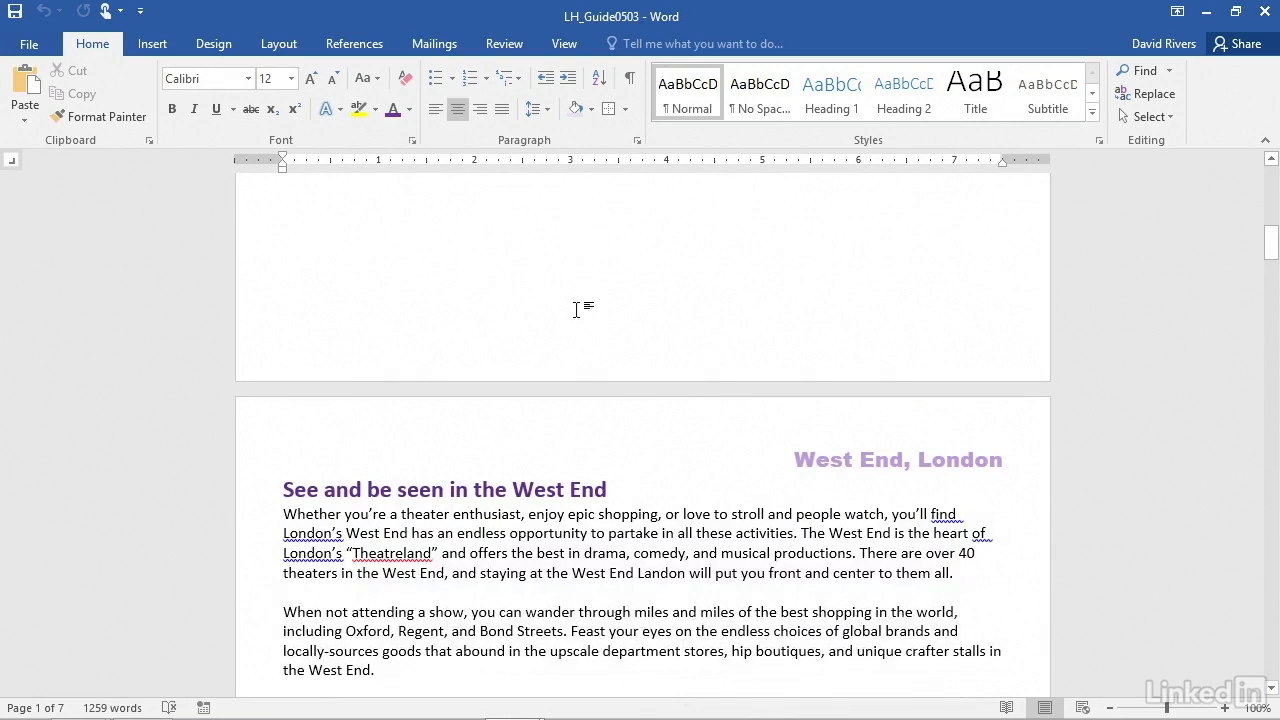
{"action": "scroll", "coordinate": [598, 549], "scroll_direction": "down", "scroll_amount": 11}
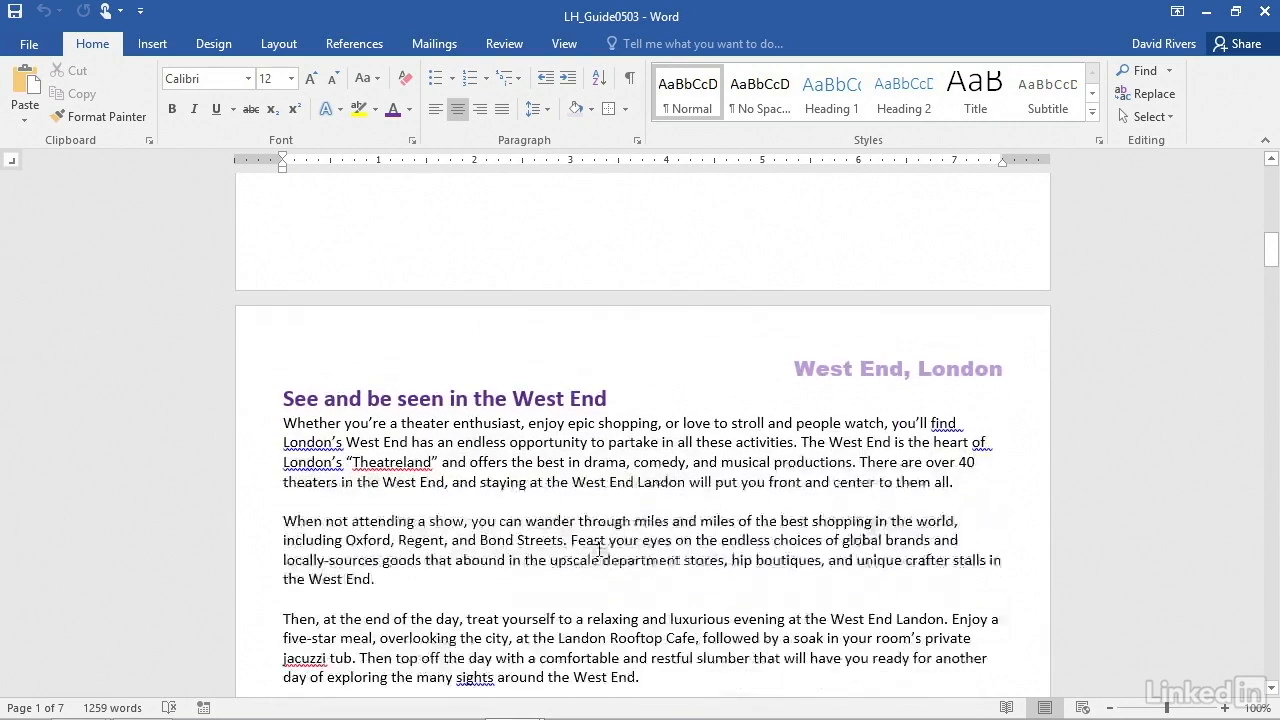
{"action": "scroll", "coordinate": [598, 549], "scroll_direction": "down", "scroll_amount": 8}
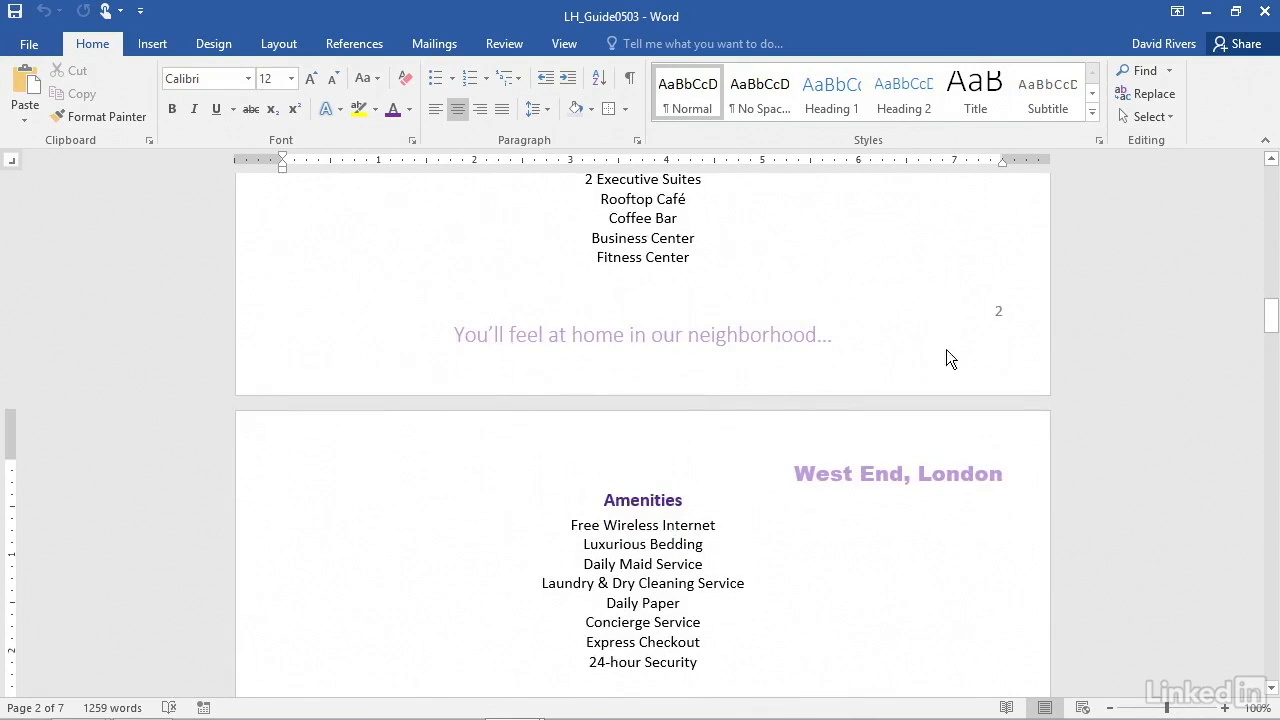
{"action": "scroll", "coordinate": [566, 561], "scroll_direction": "down", "scroll_amount": 10}
{"action": "scroll", "coordinate": [566, 561], "scroll_direction": "down", "scroll_amount": 3}
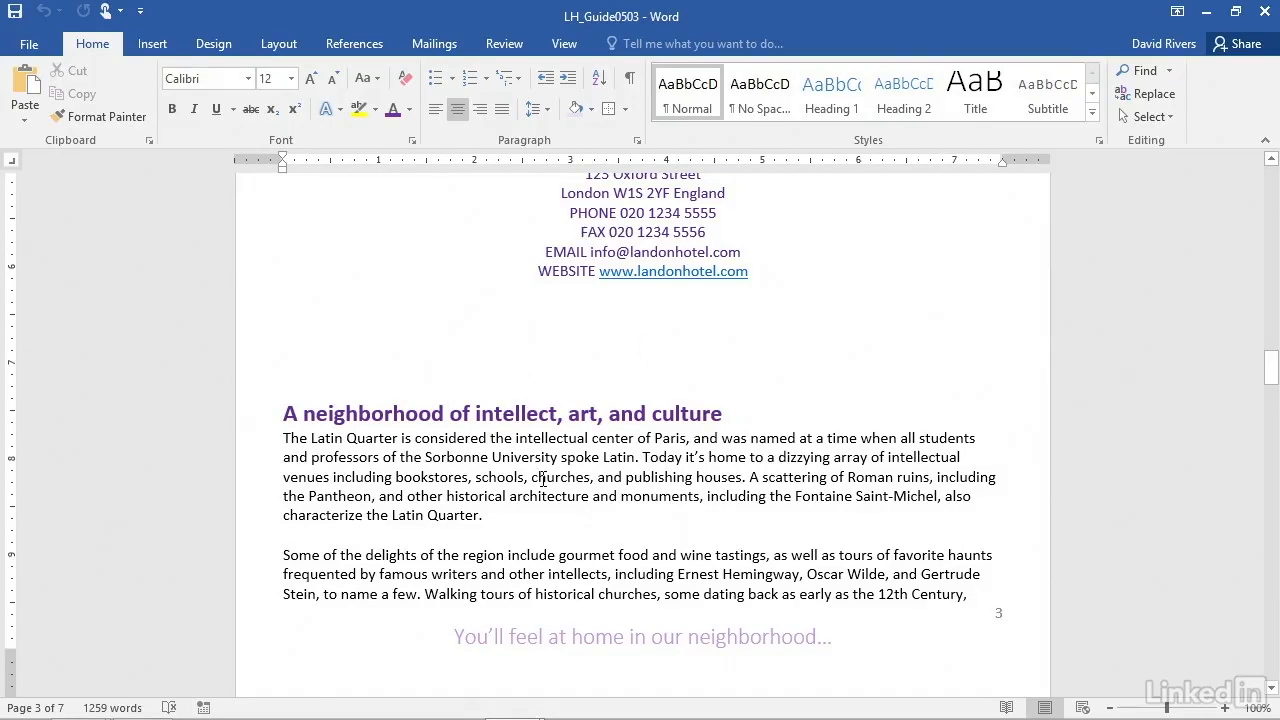
{"action": "scroll", "coordinate": [543, 479], "scroll_direction": "down", "scroll_amount": 8}
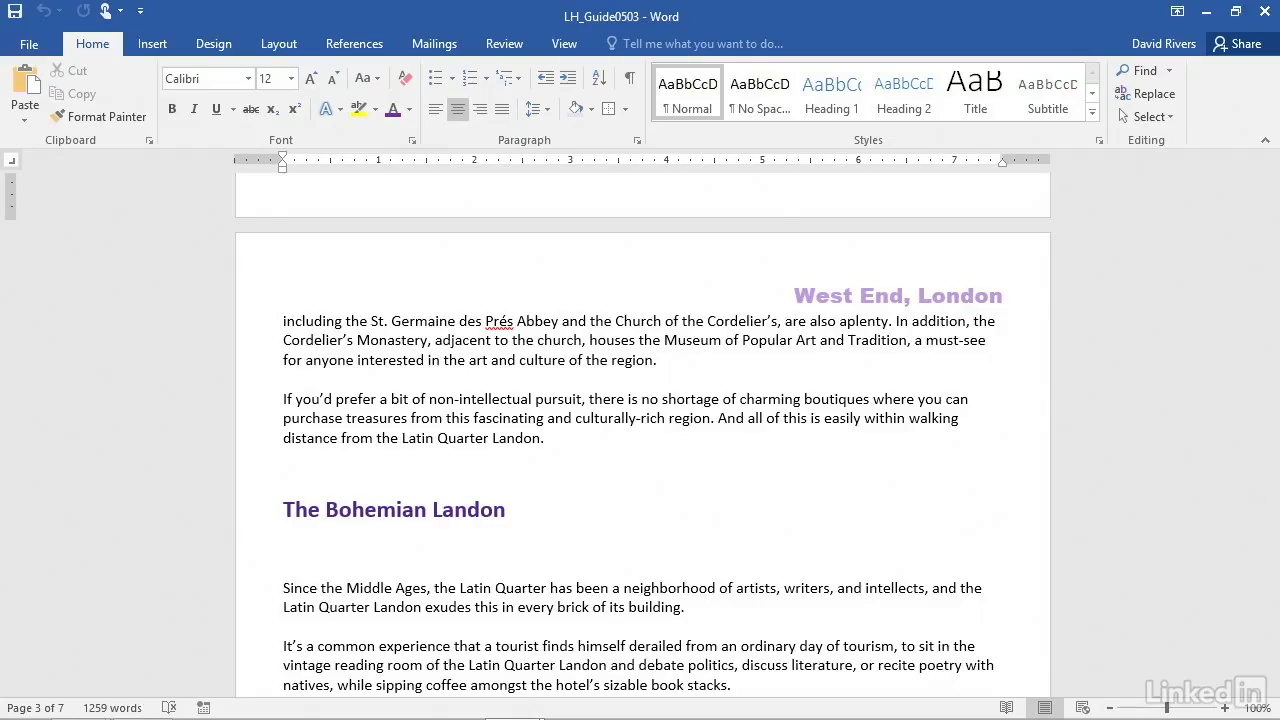
{"action": "scroll", "coordinate": [762, 430], "scroll_direction": "down", "scroll_amount": 10}
{"action": "scroll", "coordinate": [762, 432], "scroll_direction": "down", "scroll_amount": 12}
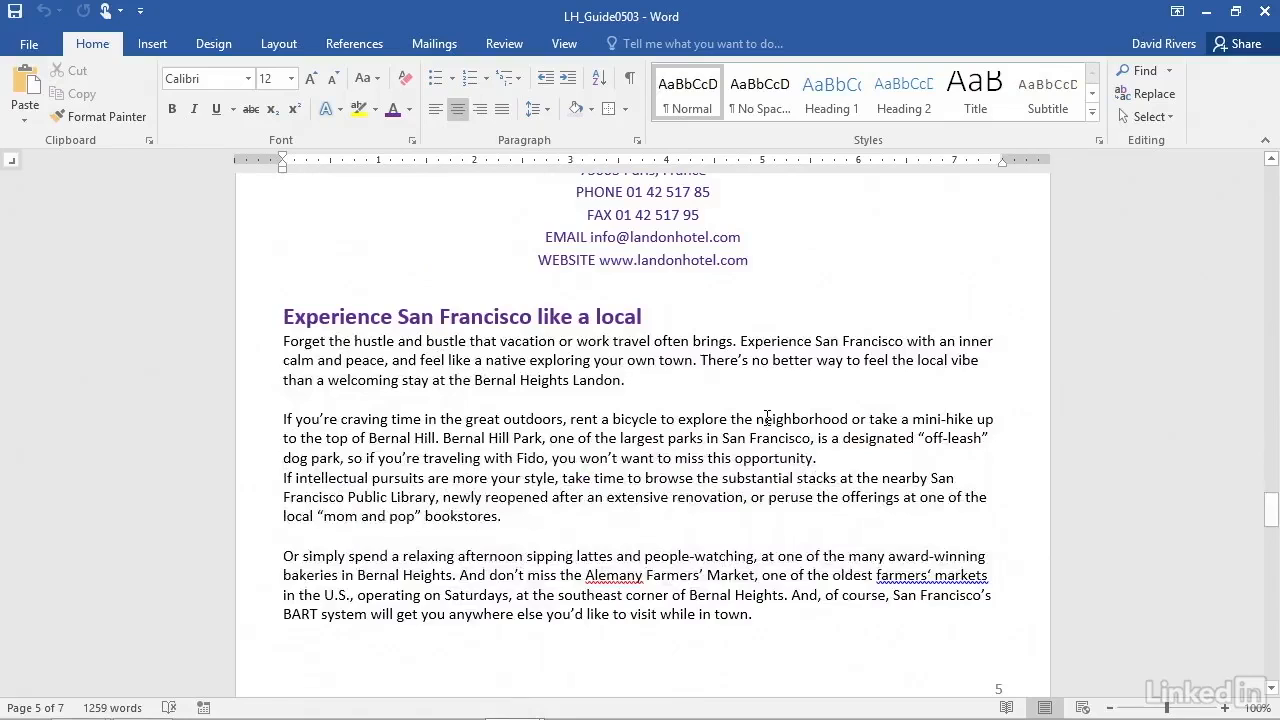
Insert a Next Page section break directly before the heading "A neighborhood of intellect, art, and culture"
{"action": "scroll", "coordinate": [767, 417], "scroll_direction": "up", "scroll_amount": 20}
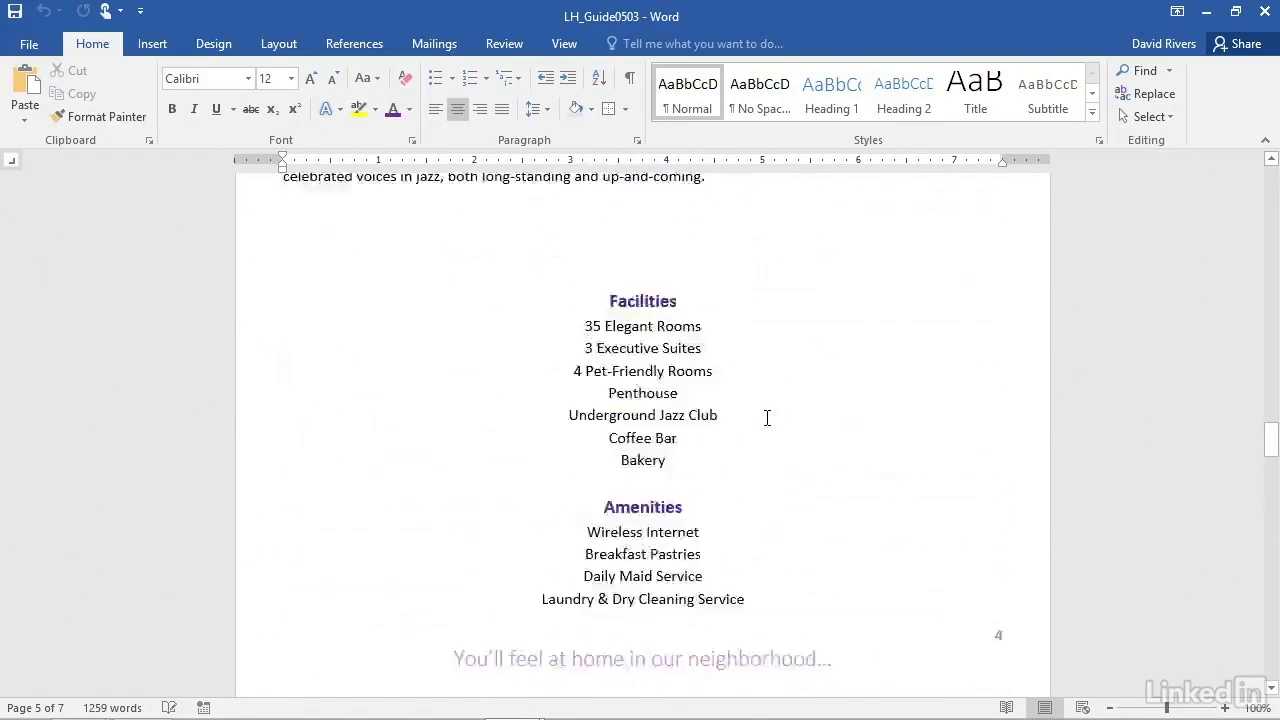
{"action": "scroll", "coordinate": [767, 417], "scroll_direction": "up", "scroll_amount": 11}
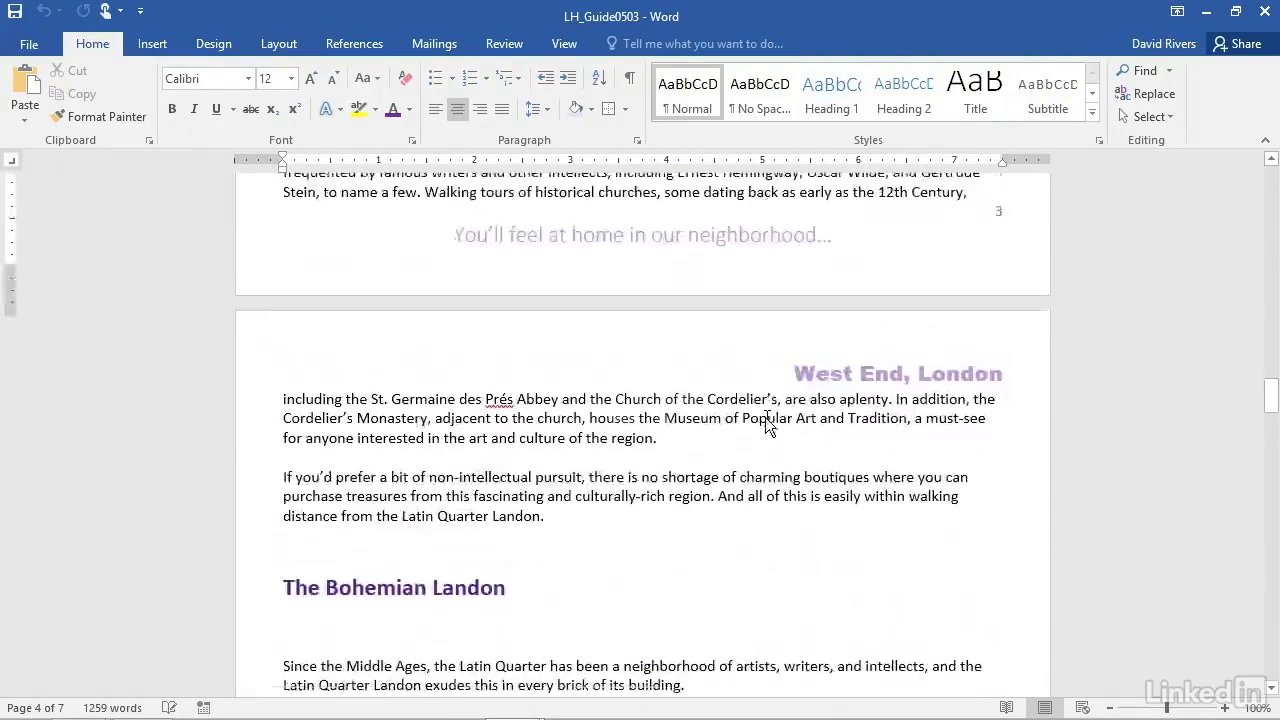
{"action": "scroll", "coordinate": [767, 417], "scroll_direction": "up", "scroll_amount": 4}
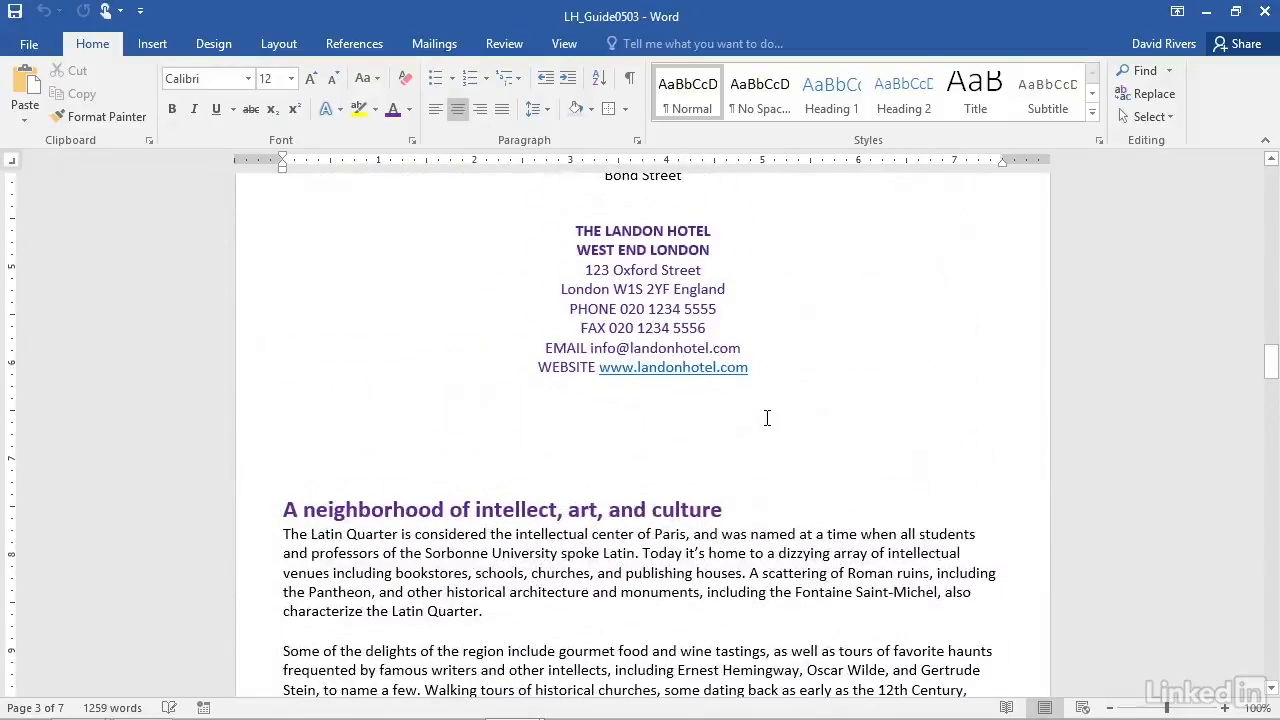
{"action": "left_click", "coordinate": [287, 512]}
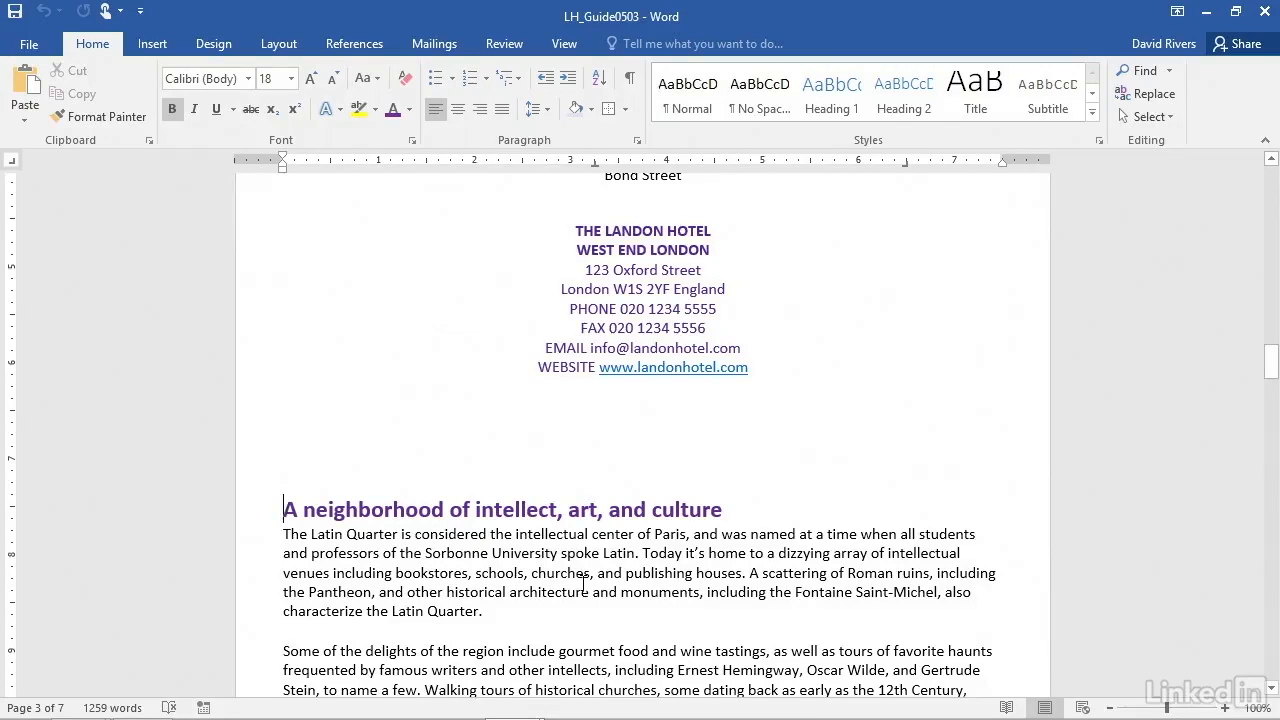
{"action": "left_click", "coordinate": [279, 43]}
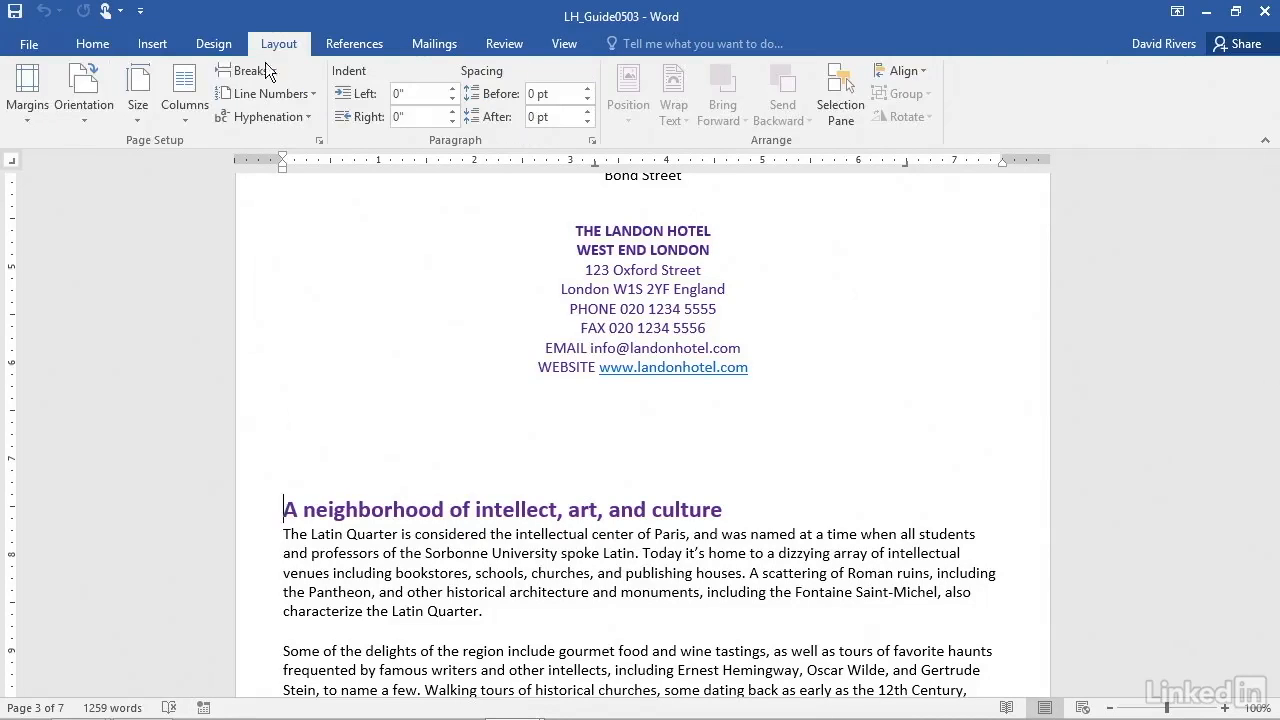
{"action": "left_click", "coordinate": [250, 72]}
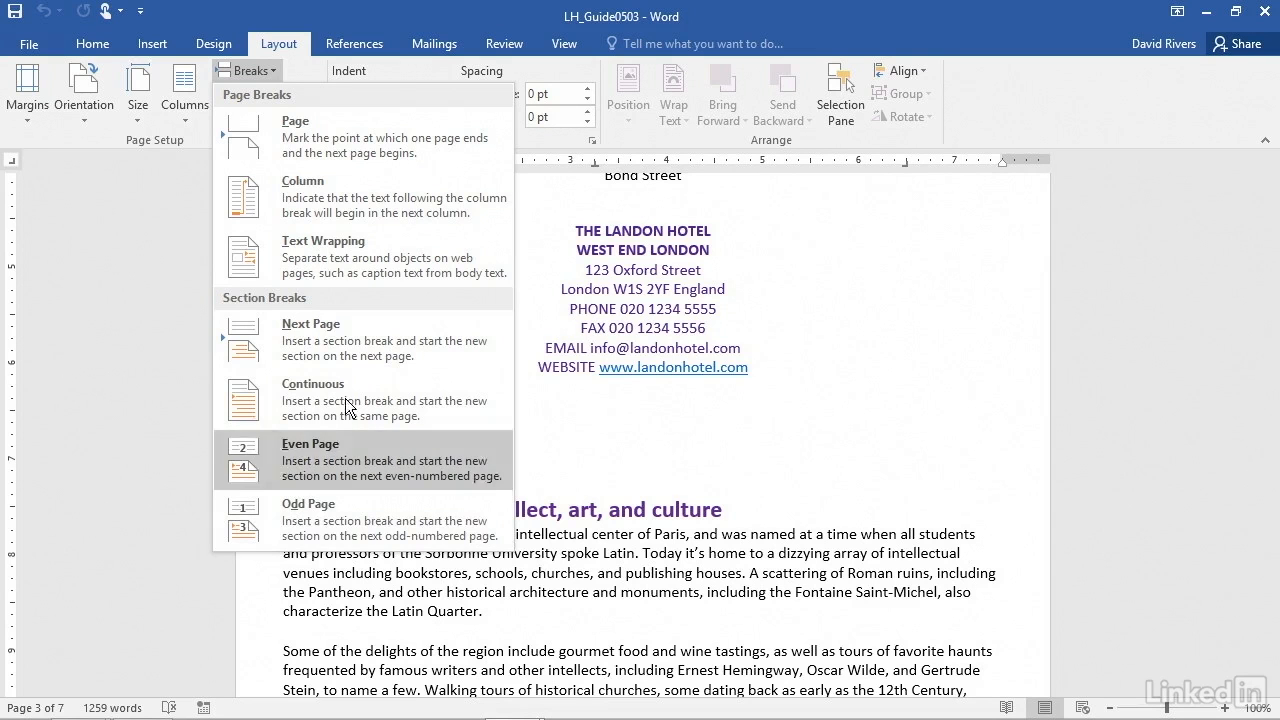
{"action": "left_click", "coordinate": [324, 337]}
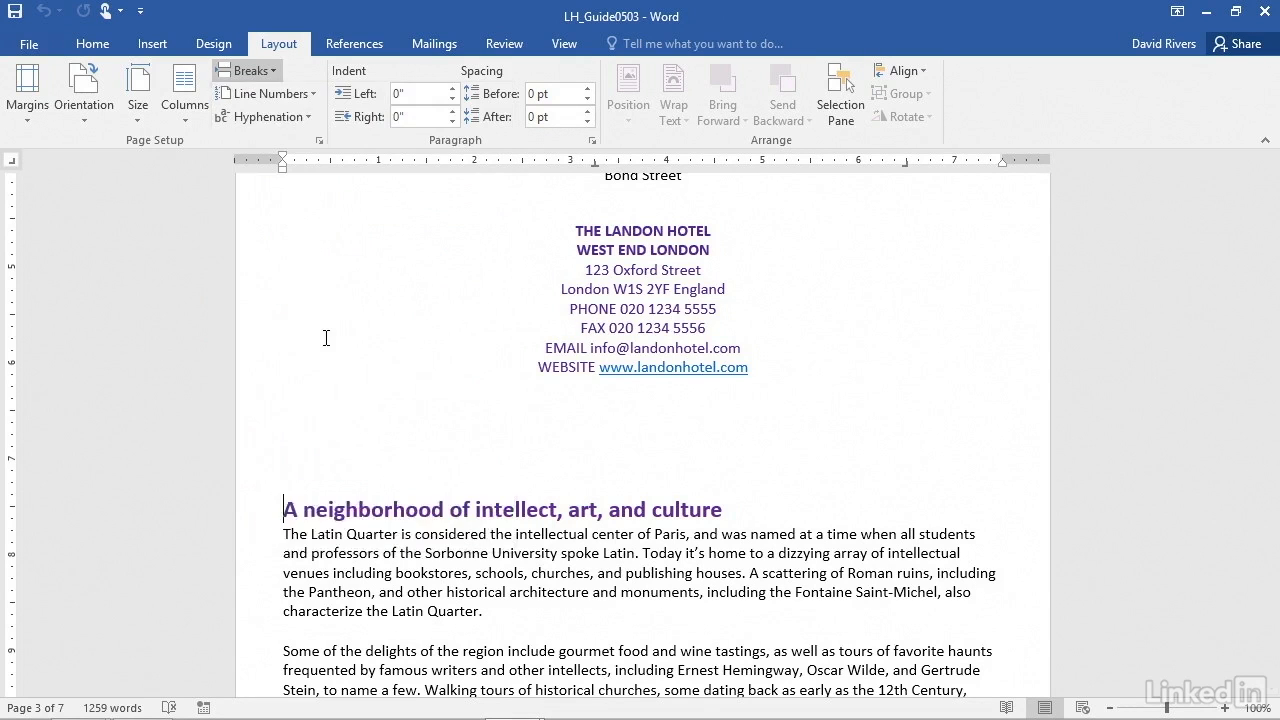
Examine the headers and footers on the pages following the new section break
{"action": "scroll", "coordinate": [457, 469], "scroll_direction": "down", "scroll_amount": 6}
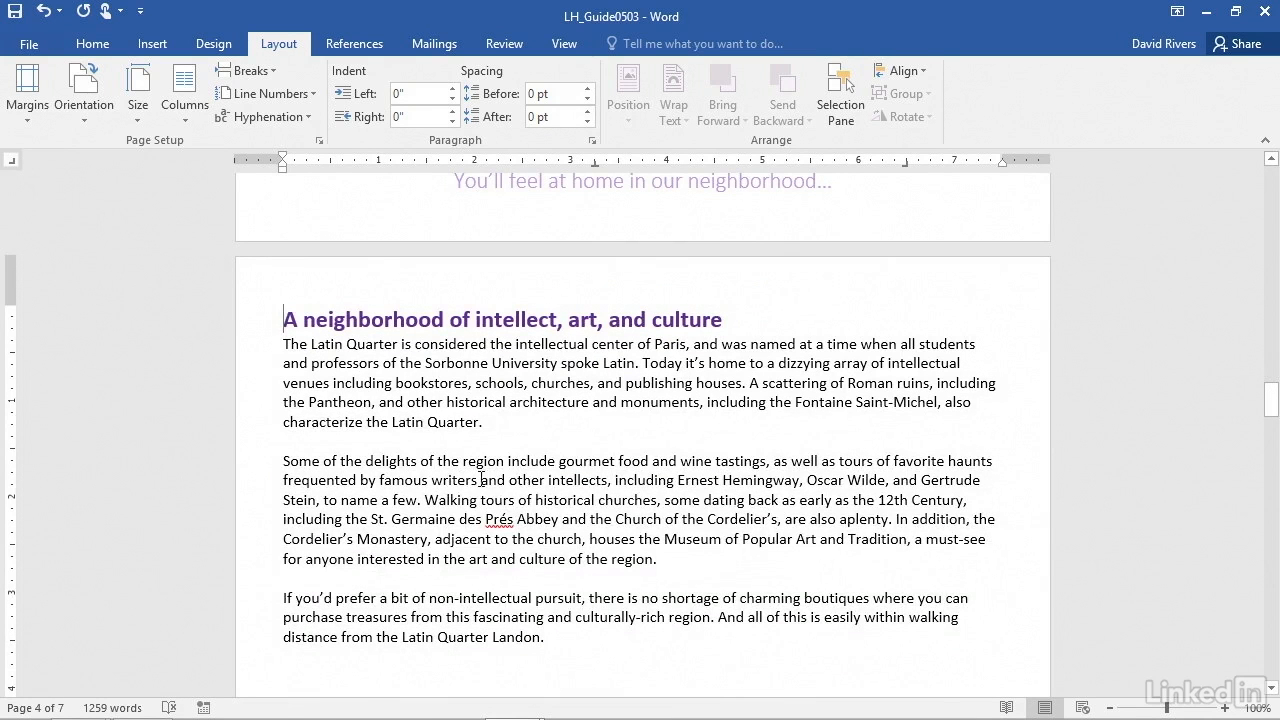
{"action": "scroll", "coordinate": [606, 478], "scroll_direction": "down", "scroll_amount": 1}
{"action": "scroll", "coordinate": [606, 478], "scroll_direction": "down", "scroll_amount": 12}
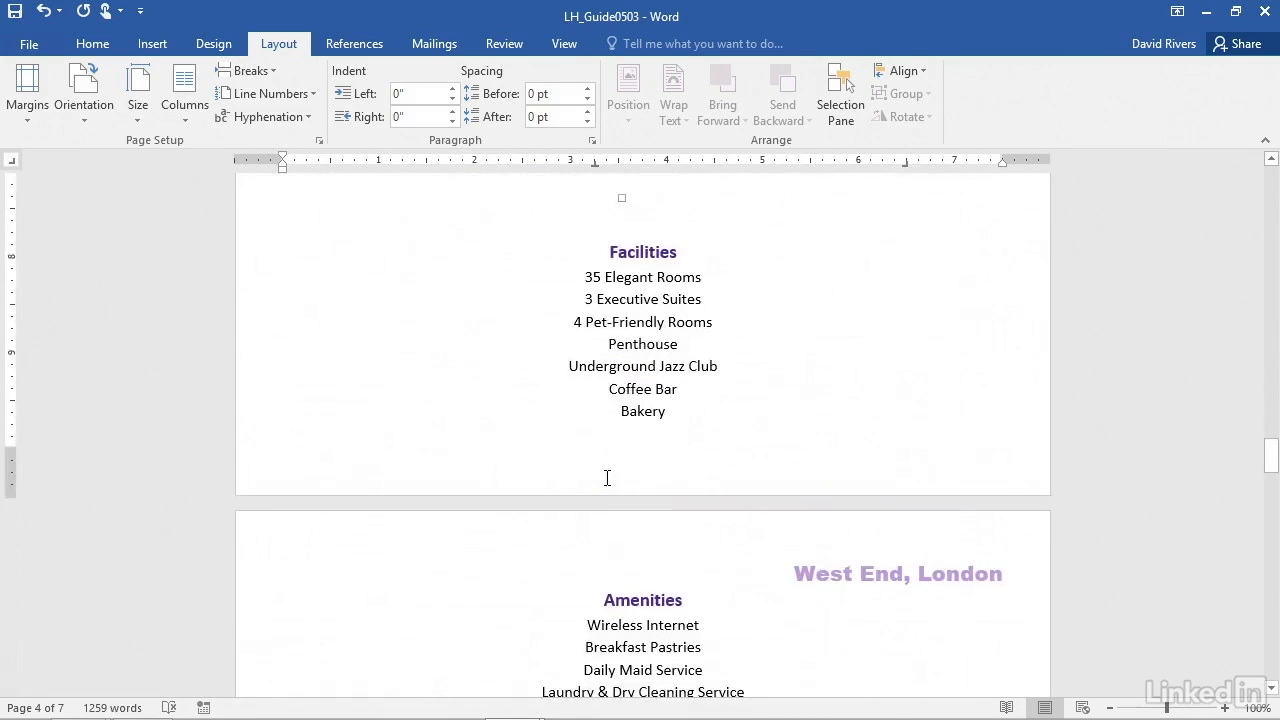
{"action": "scroll", "coordinate": [530, 555], "scroll_direction": "down", "scroll_amount": 3}
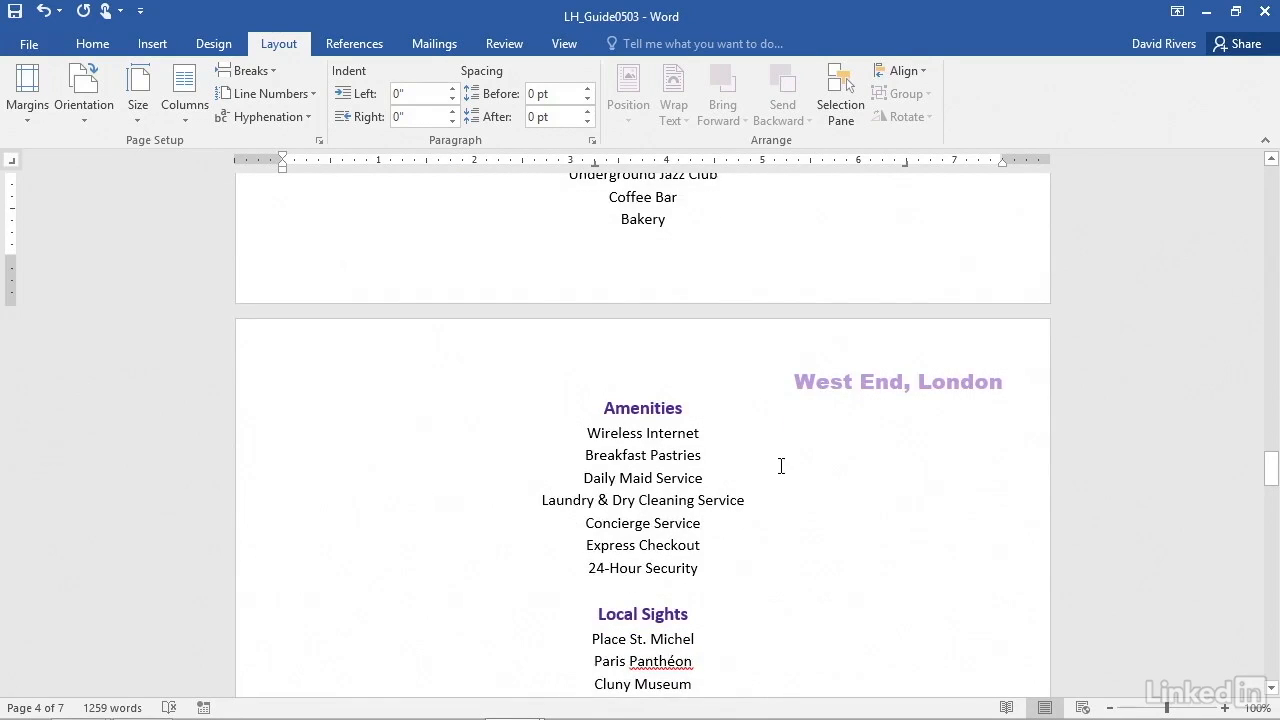
{"action": "scroll", "coordinate": [777, 466], "scroll_direction": "down", "scroll_amount": 6}
{"action": "scroll", "coordinate": [779, 468], "scroll_direction": "down", "scroll_amount": 7}
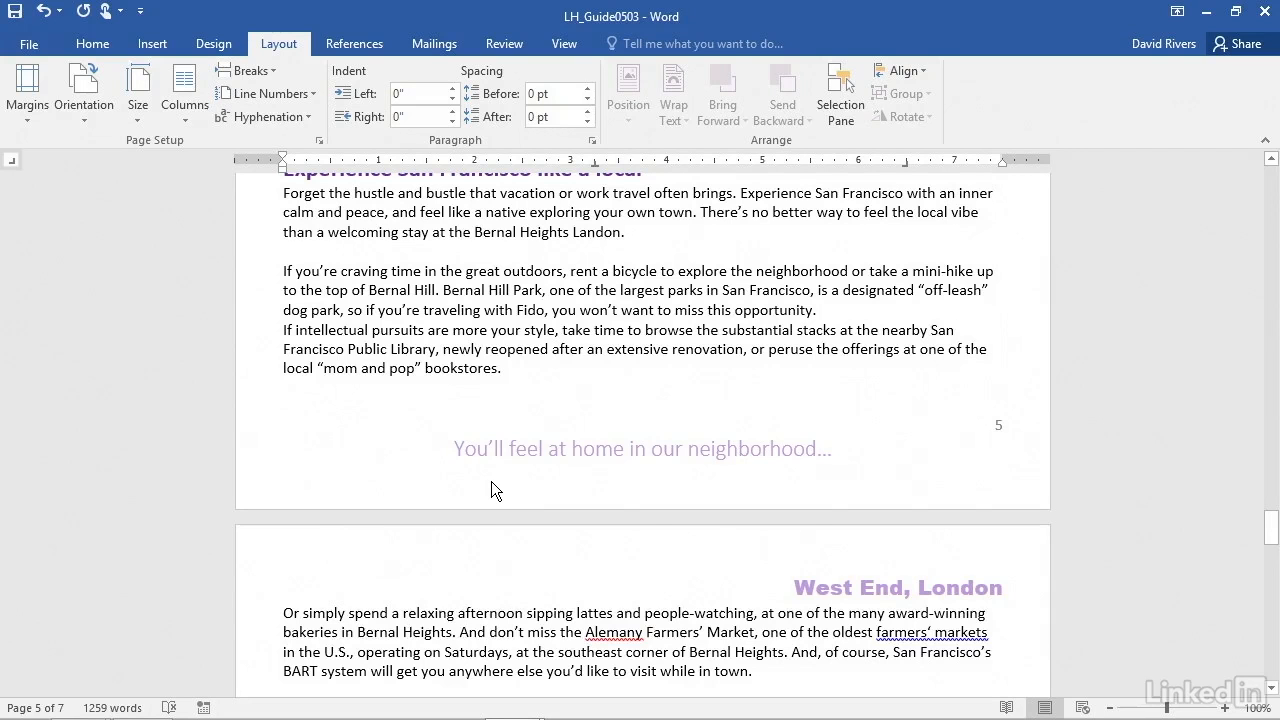
{"action": "scroll", "coordinate": [491, 481], "scroll_direction": "up", "scroll_amount": 4}
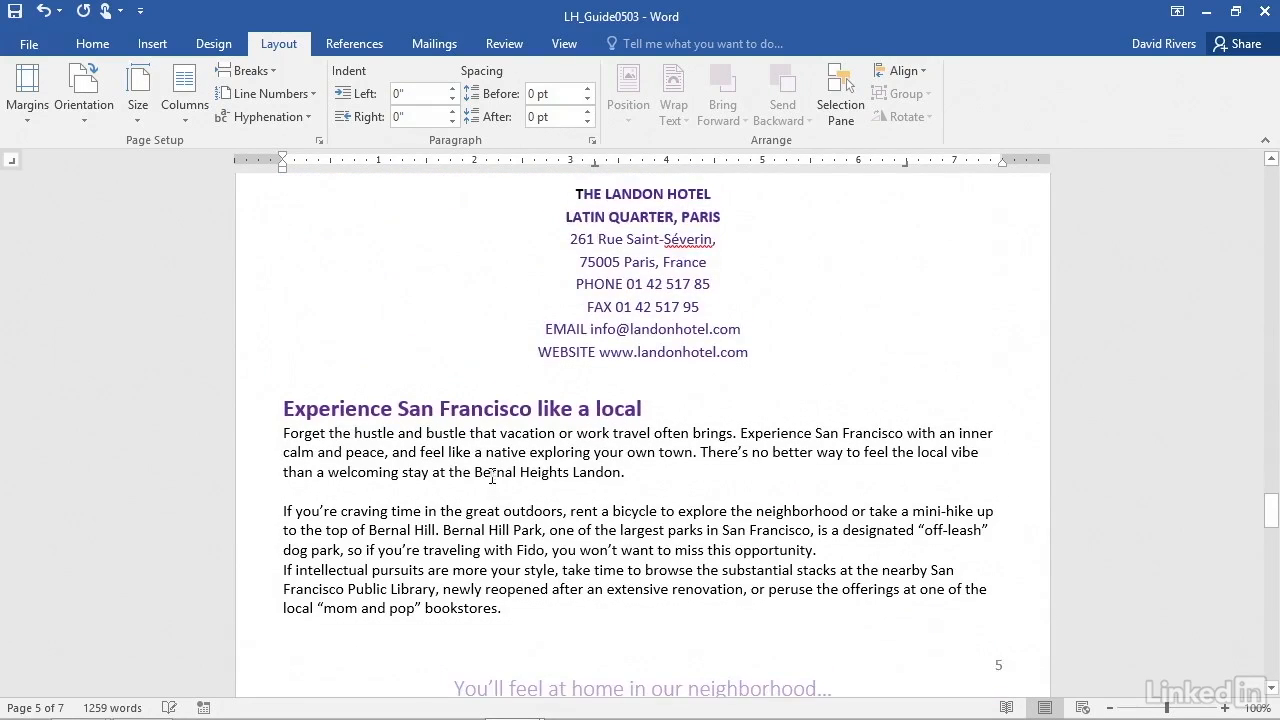
{"action": "scroll", "coordinate": [492, 470], "scroll_direction": "up", "scroll_amount": 4}
{"action": "scroll", "coordinate": [492, 465], "scroll_direction": "up", "scroll_amount": 6}
{"action": "scroll", "coordinate": [492, 465], "scroll_direction": "up", "scroll_amount": 15}
{"action": "scroll", "coordinate": [493, 466], "scroll_direction": "up", "scroll_amount": 5}
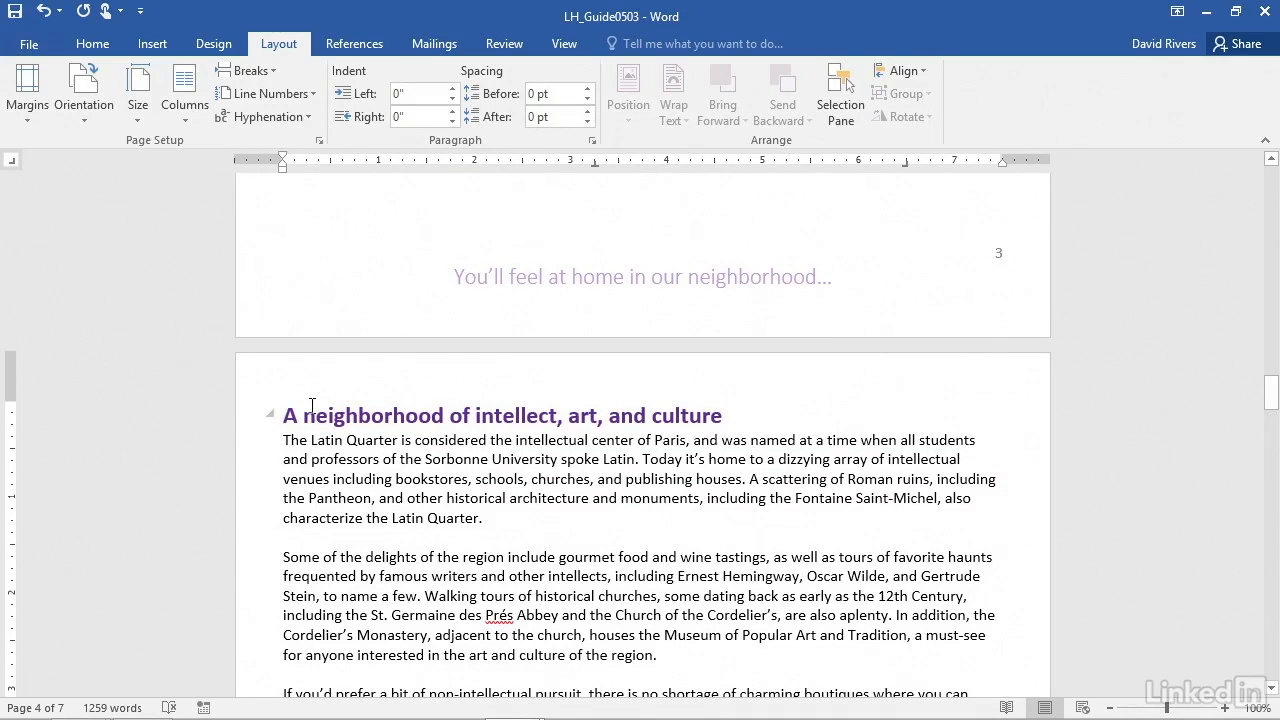
Open section 2's first-page header, unlink it from the previous section, and turn off Different First Page
{"action": "double_click", "coordinate": [667, 373]}
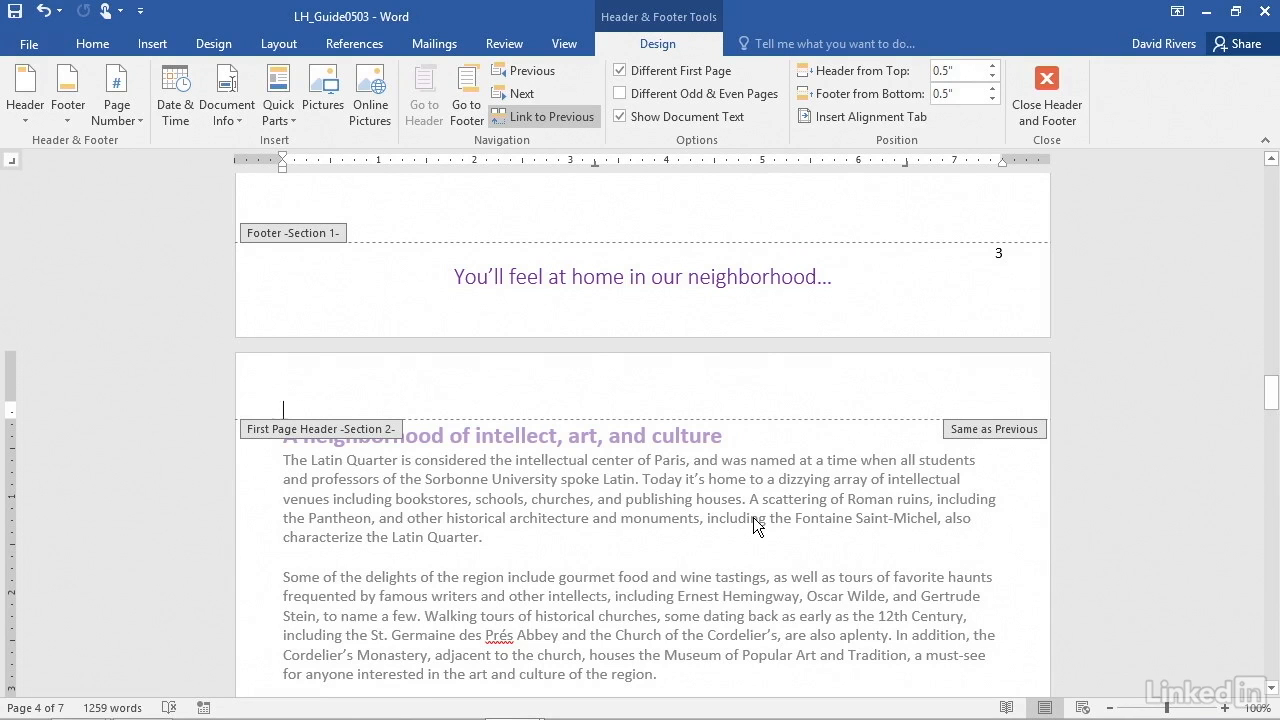
{"action": "scroll", "coordinate": [753, 517], "scroll_direction": "down", "scroll_amount": 3}
{"action": "scroll", "coordinate": [753, 522], "scroll_direction": "down", "scroll_amount": 15}
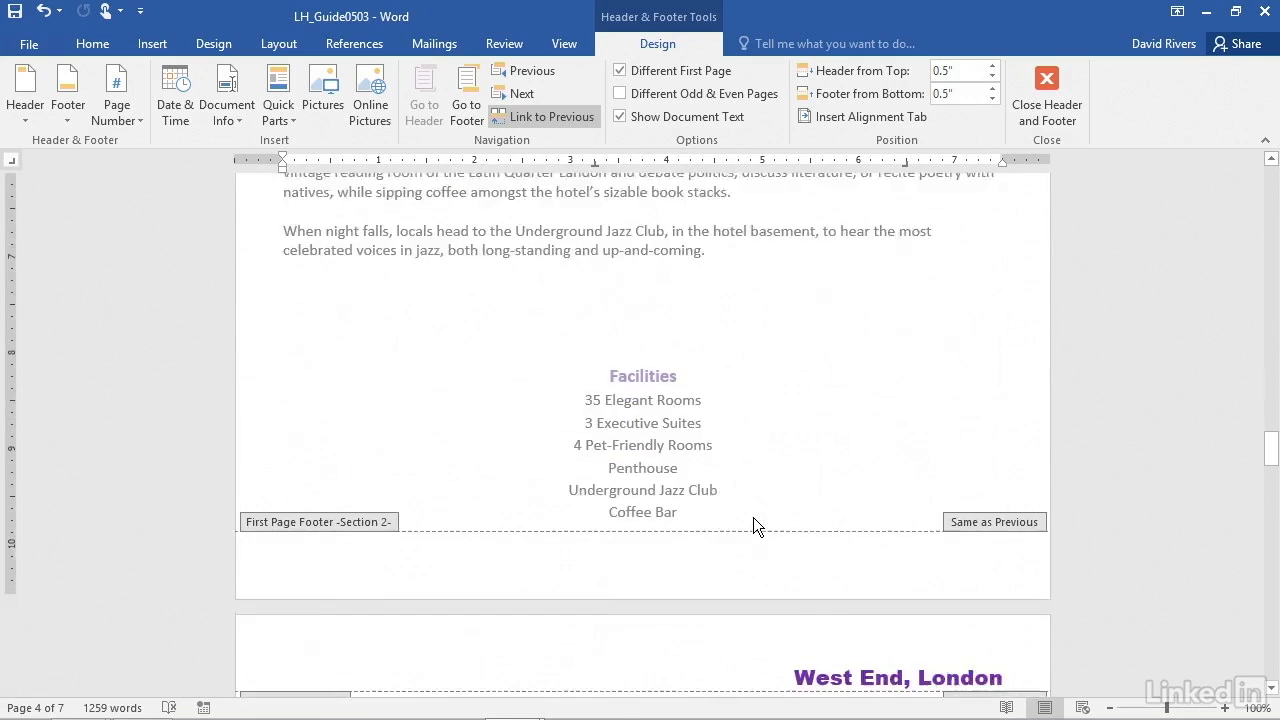
{"action": "scroll", "coordinate": [753, 517], "scroll_direction": "down", "scroll_amount": 1}
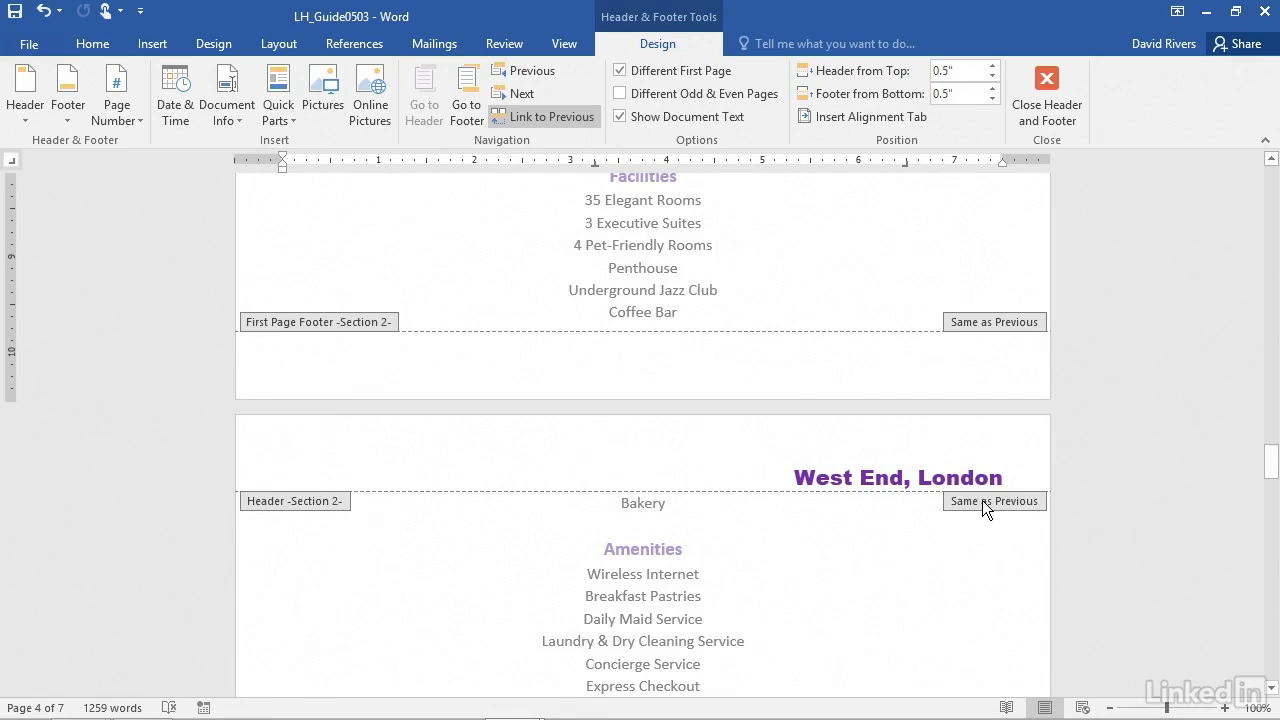
{"action": "scroll", "coordinate": [668, 542], "scroll_direction": "up", "scroll_amount": 12}
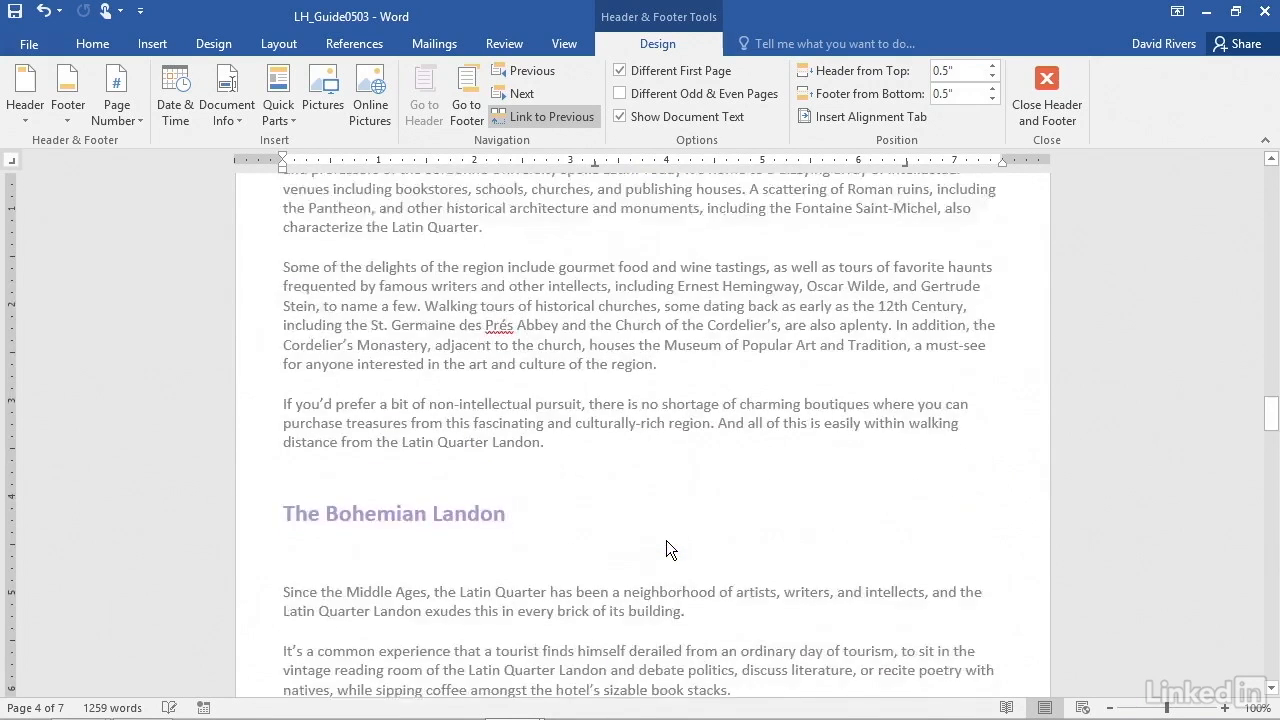
{"action": "scroll", "coordinate": [666, 540], "scroll_direction": "up", "scroll_amount": 6}
{"action": "left_click", "coordinate": [278, 415]}
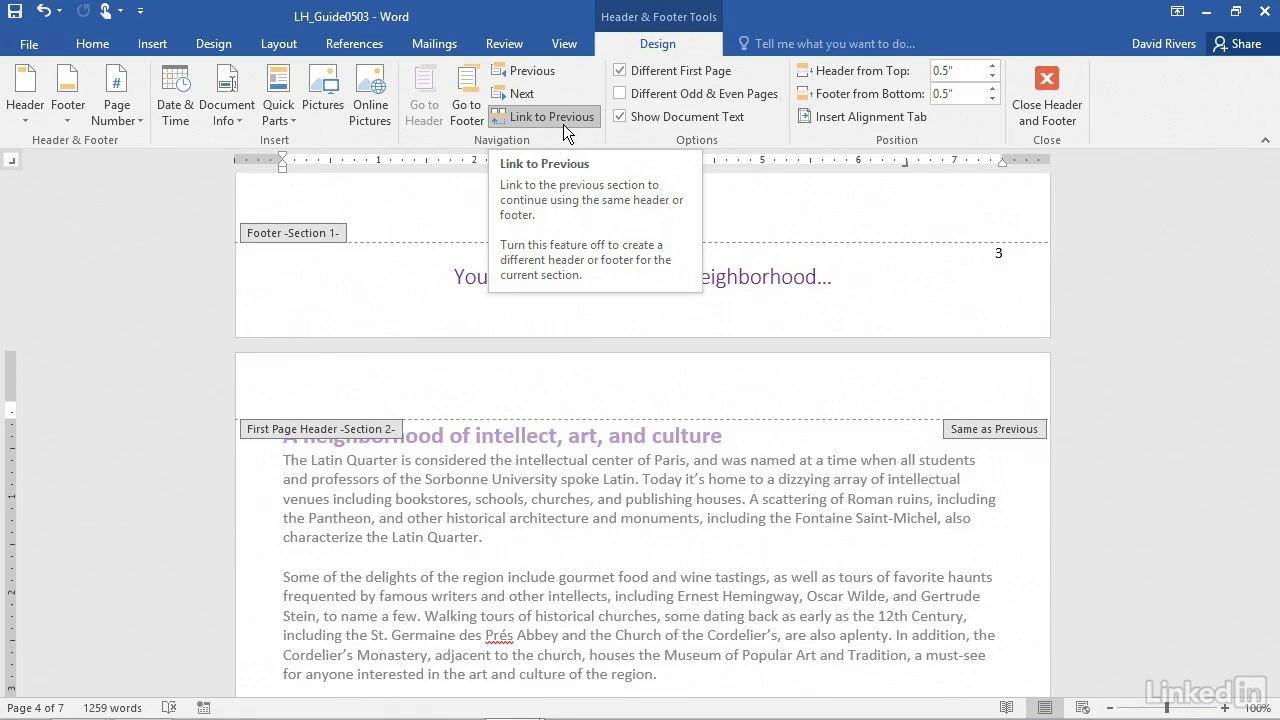
{"action": "left_click", "coordinate": [527, 117]}
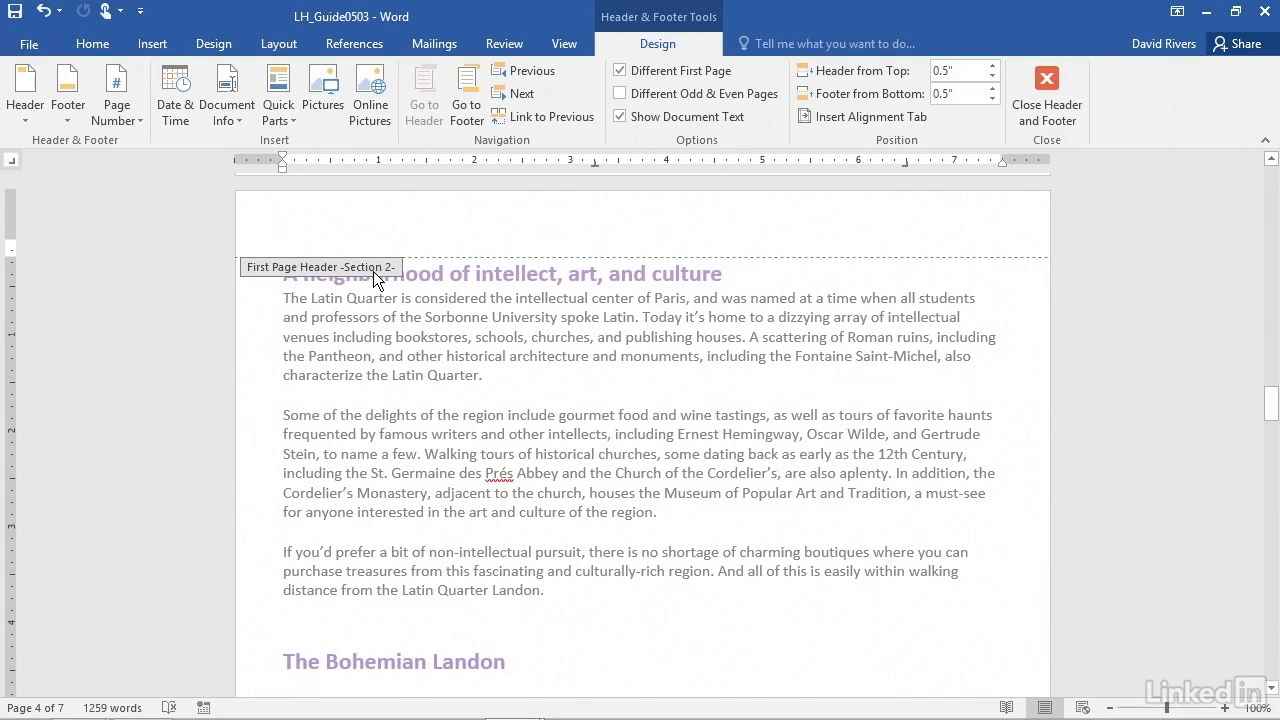
{"action": "left_click", "coordinate": [619, 72]}
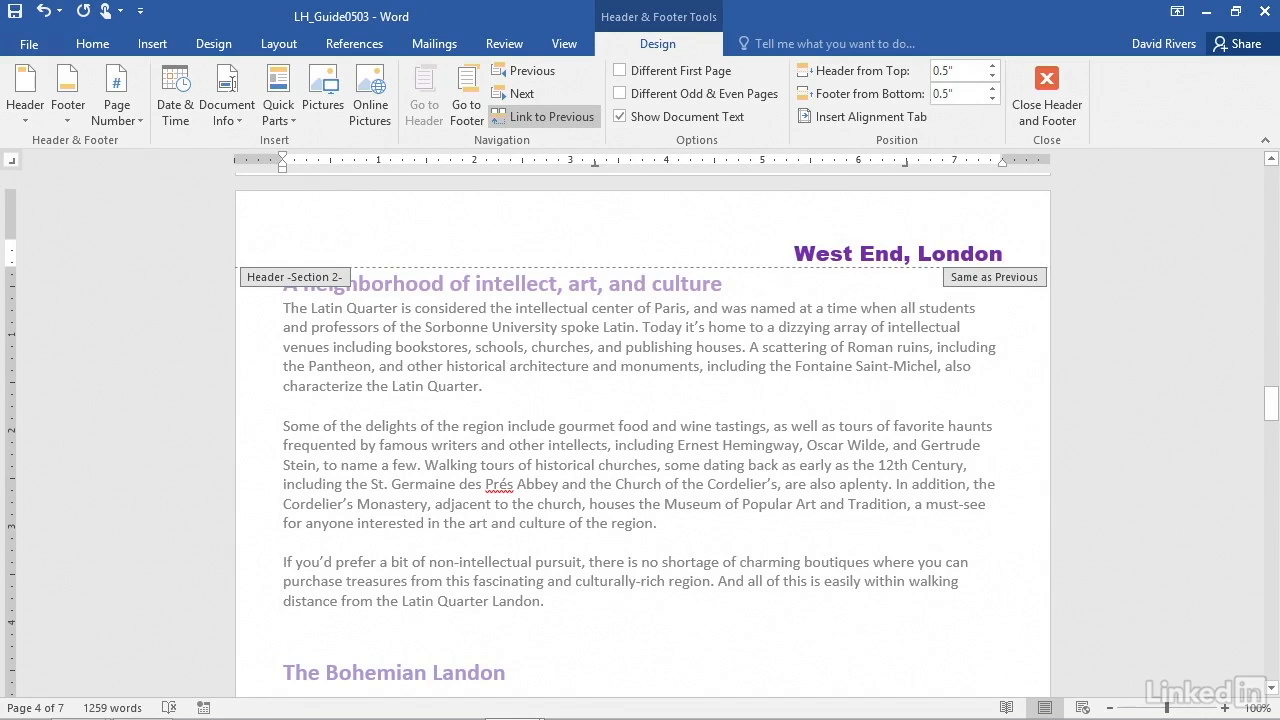
Unlink the regular section 2 header from the previous section and replace its text with "Latin Quarter, Paris"
{"action": "left_click", "coordinate": [537, 118]}
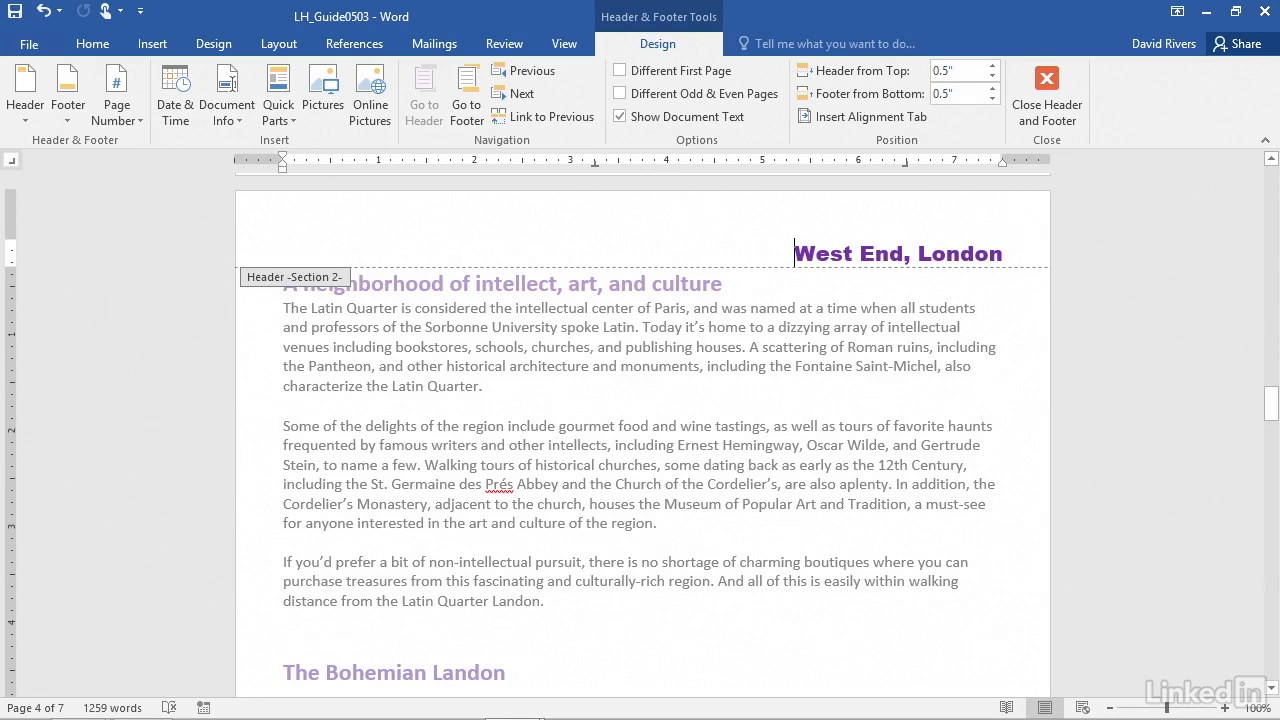
{"action": "left_click_drag", "start_coordinate": [785, 253], "coordinate": [982, 252]}
{"action": "type", "text": "Latin Qua"}
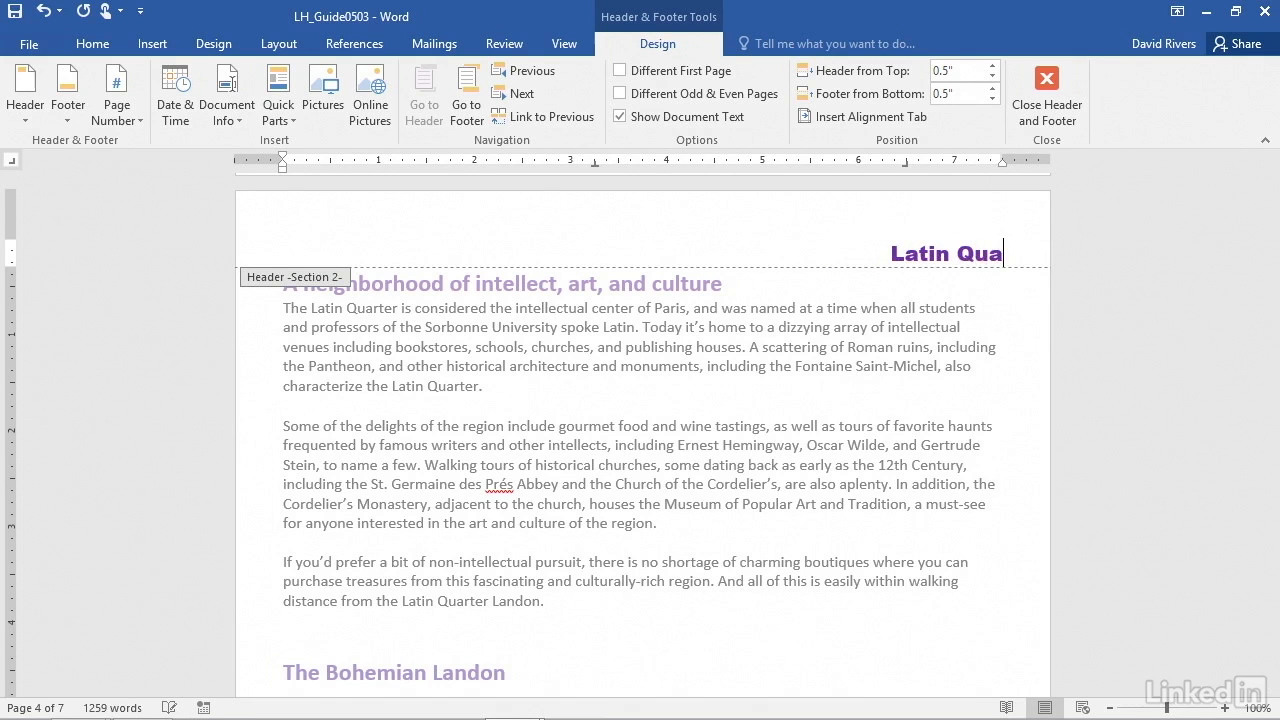
{"action": "type", "text": "rter, Paris"}
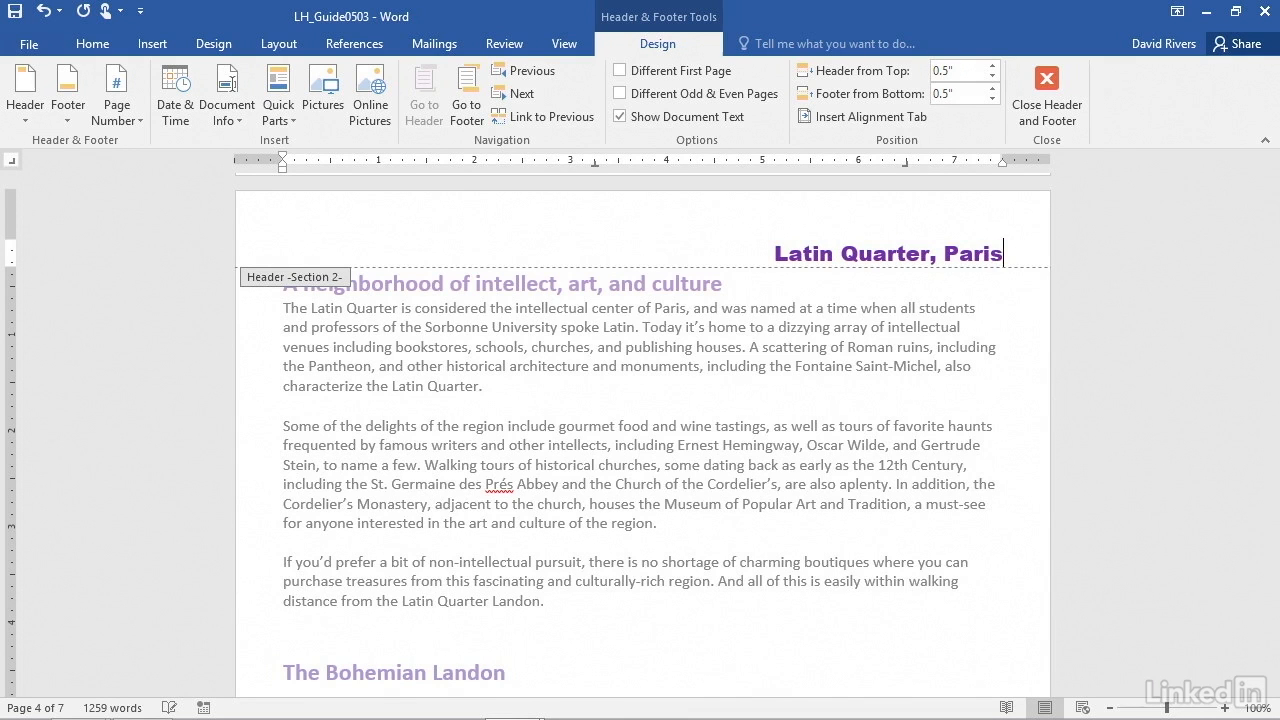
Check the header and footer on the remaining pages of section 2
{"action": "scroll", "coordinate": [753, 431], "scroll_direction": "down", "scroll_amount": 5}
{"action": "scroll", "coordinate": [753, 431], "scroll_direction": "down", "scroll_amount": 10}
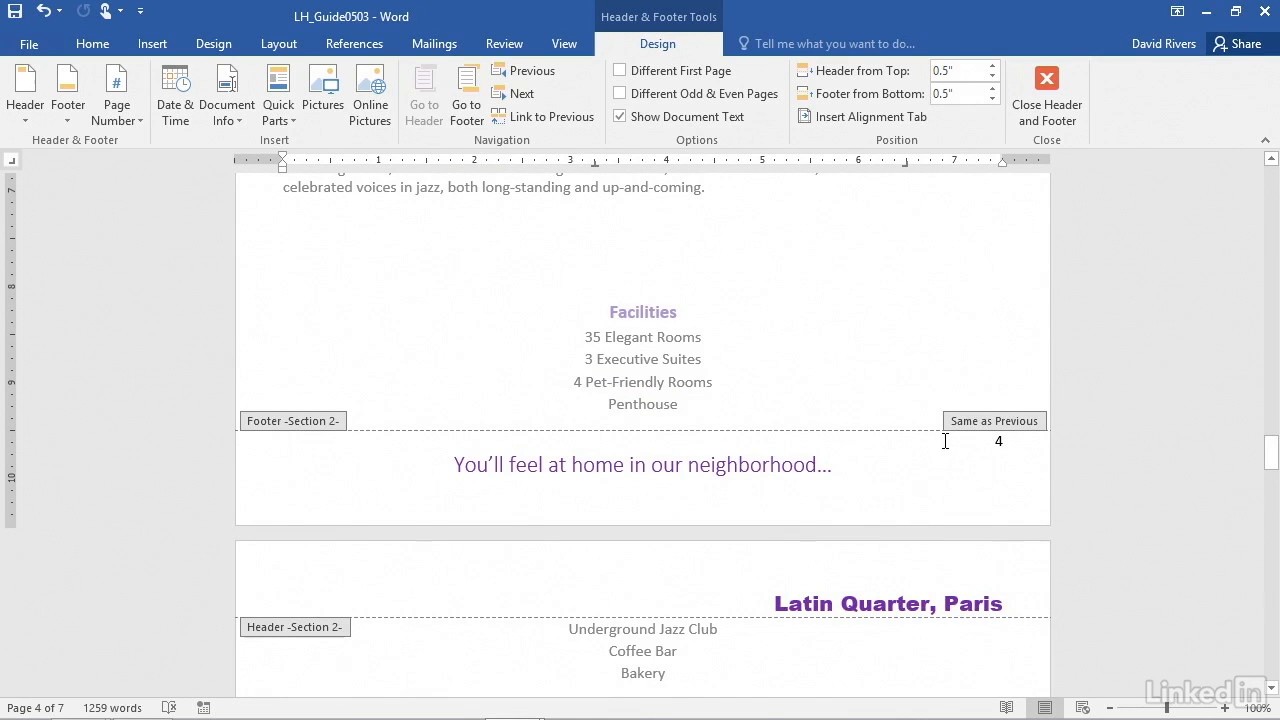
{"action": "scroll", "coordinate": [919, 458], "scroll_direction": "down", "scroll_amount": 2}
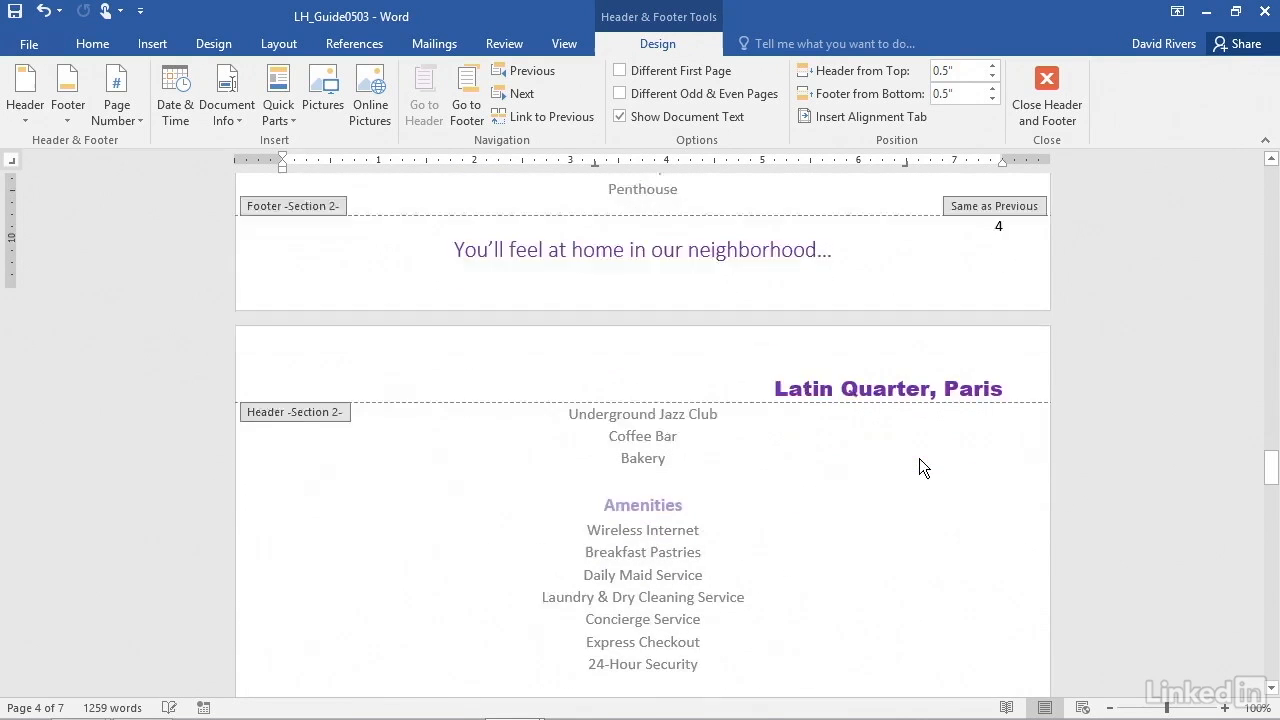
{"action": "scroll", "coordinate": [919, 458], "scroll_direction": "down", "scroll_amount": 1}
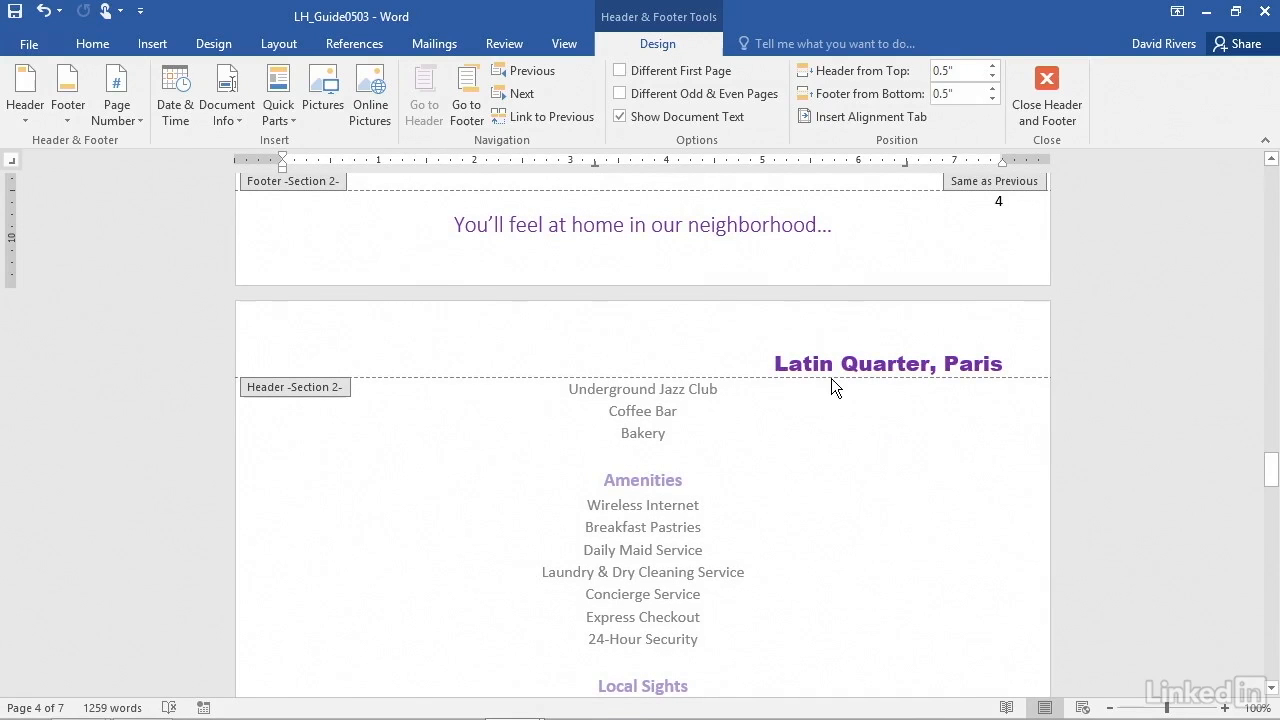
{"action": "scroll", "coordinate": [912, 437], "scroll_direction": "down", "scroll_amount": 5}
{"action": "scroll", "coordinate": [912, 437], "scroll_direction": "down", "scroll_amount": 1}
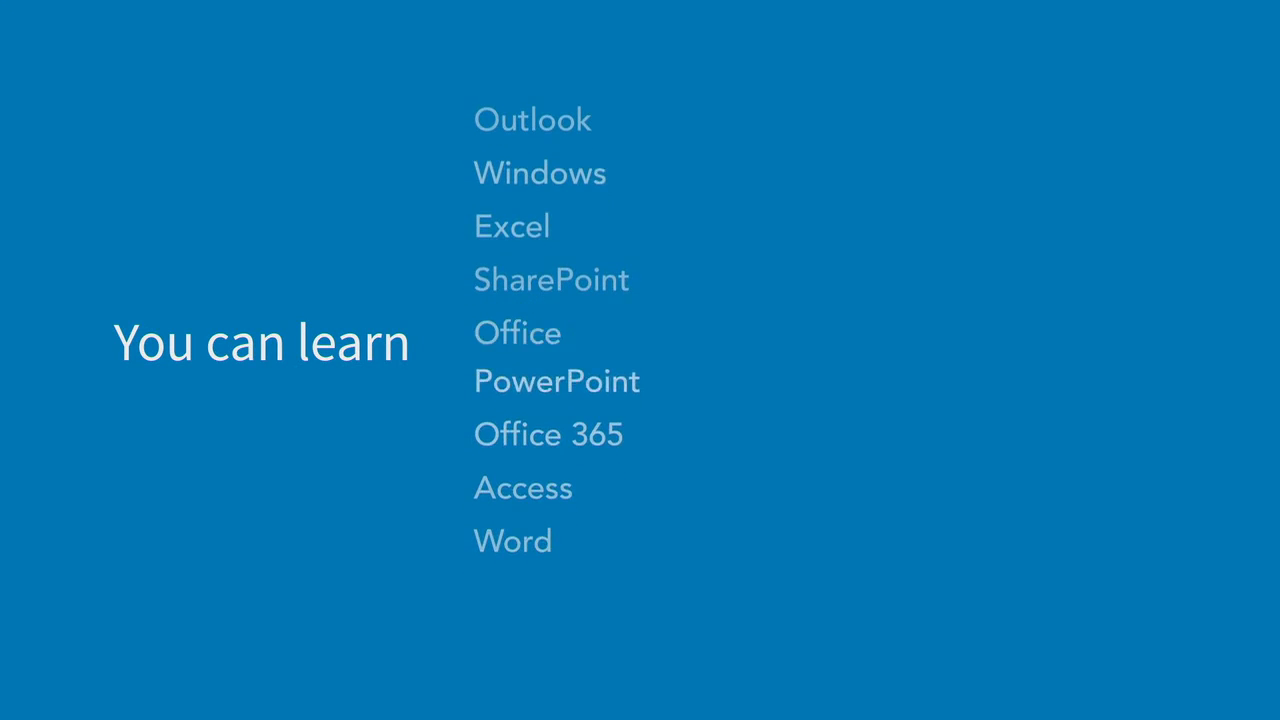